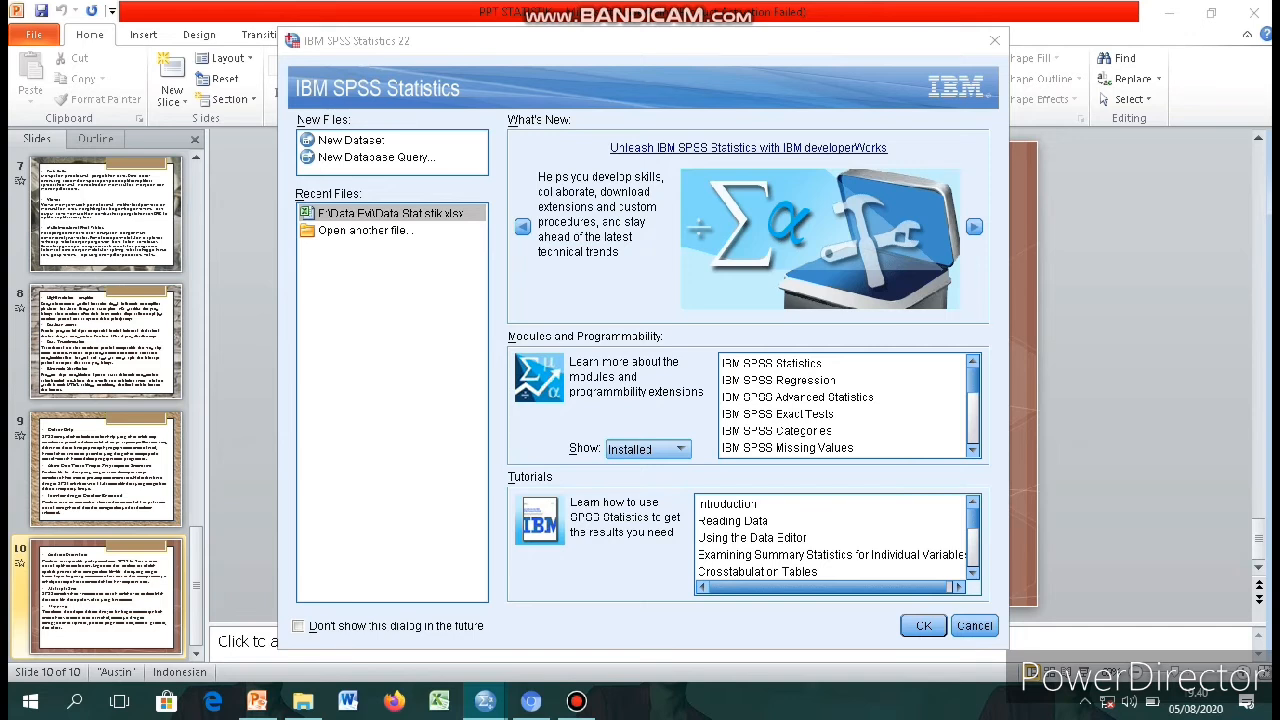
- Start opening another data file and limit the file type to Excel Data (*.xls, *.xlsx, *.xlsm)
left_click(366, 231)
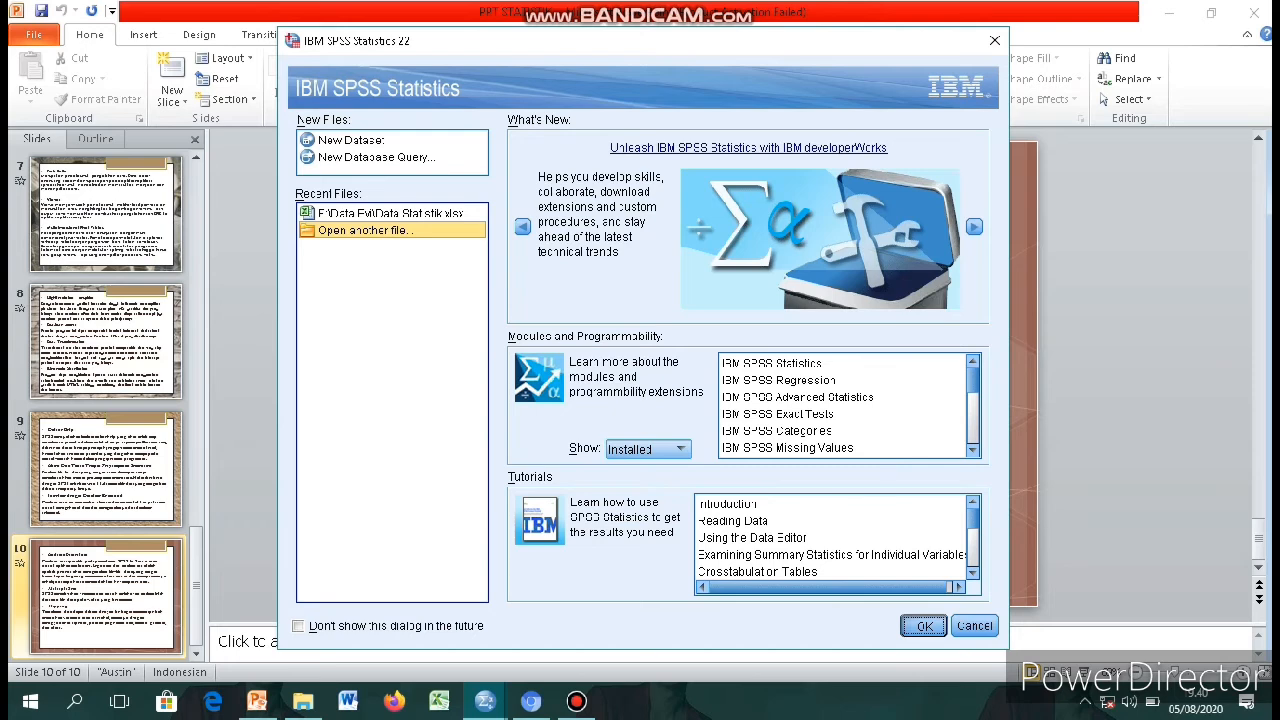
key("Return")
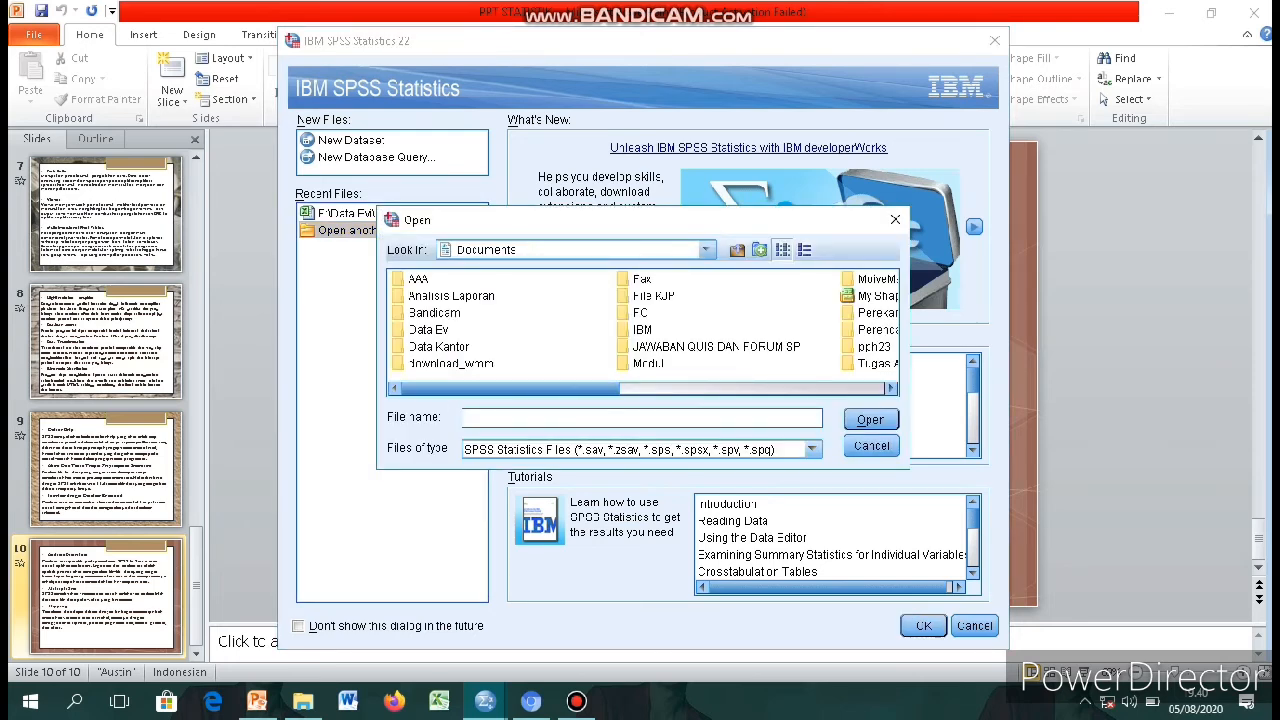
left_click(812, 449)
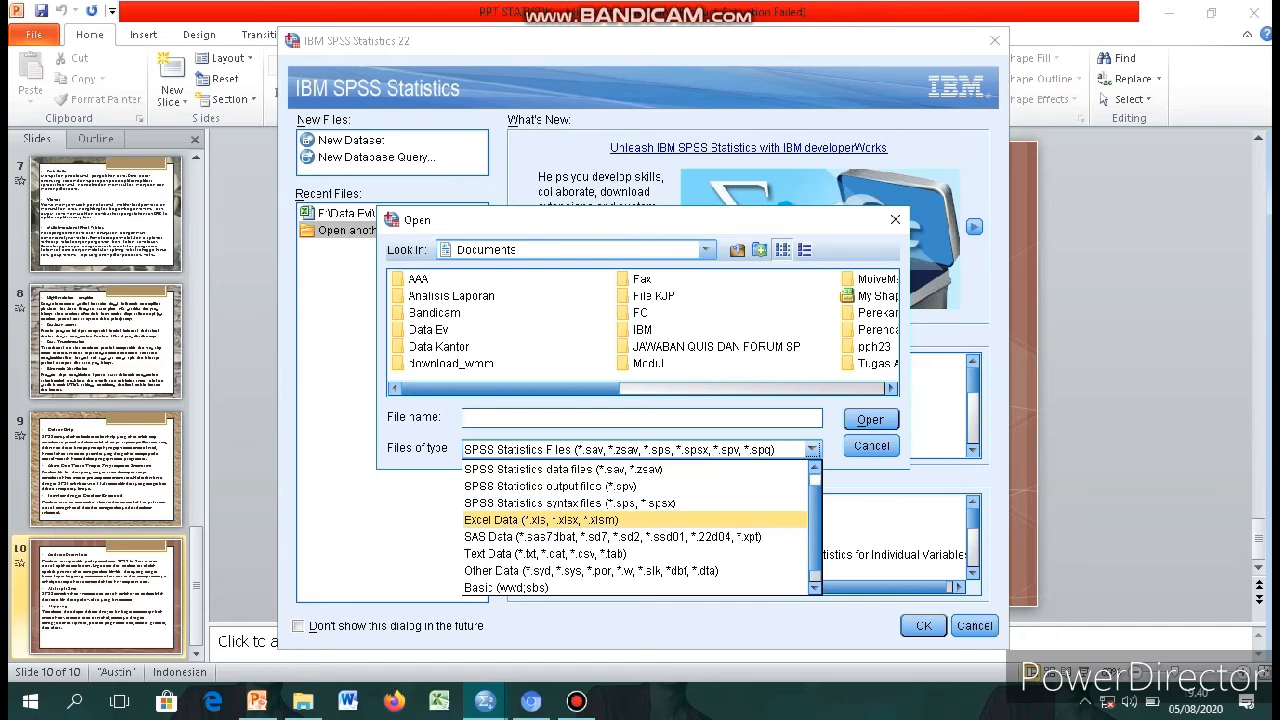
left_click(541, 520)
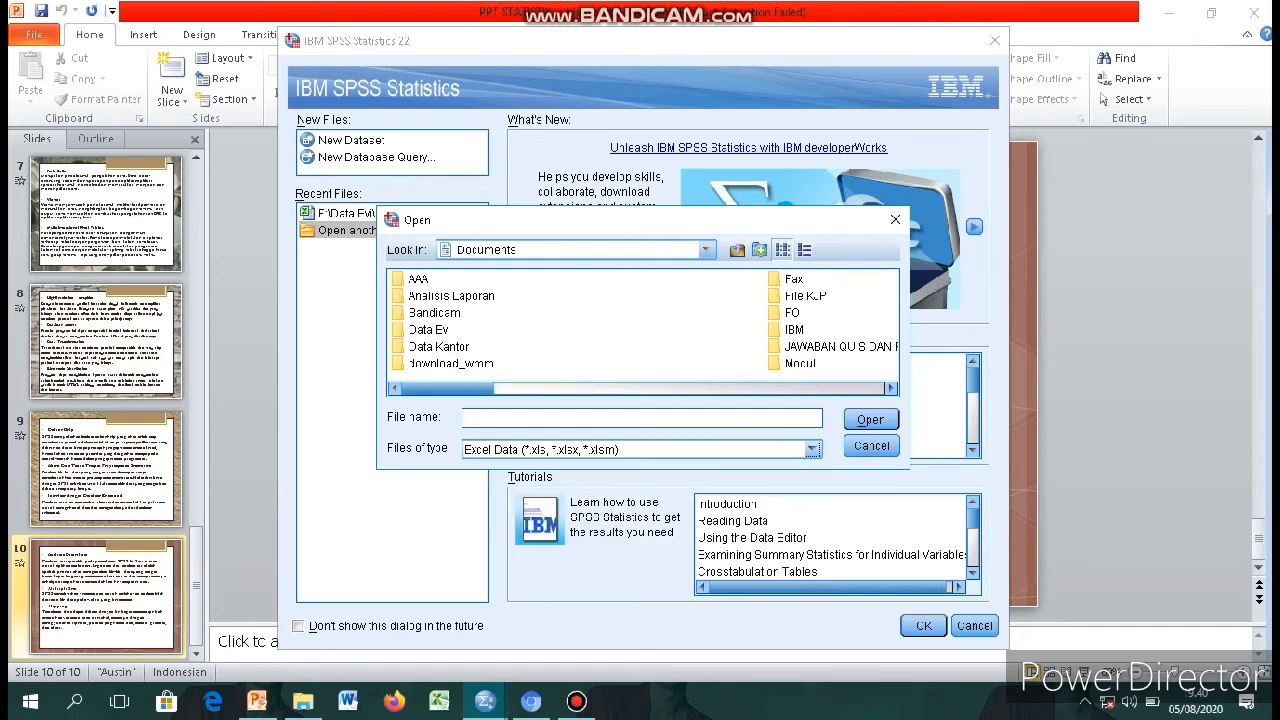
- Open the workbook Data Statistik.xlsx from the Data Evi folder on drive F:
left_click(706, 249)
scroll(560, 346, "down", 1)
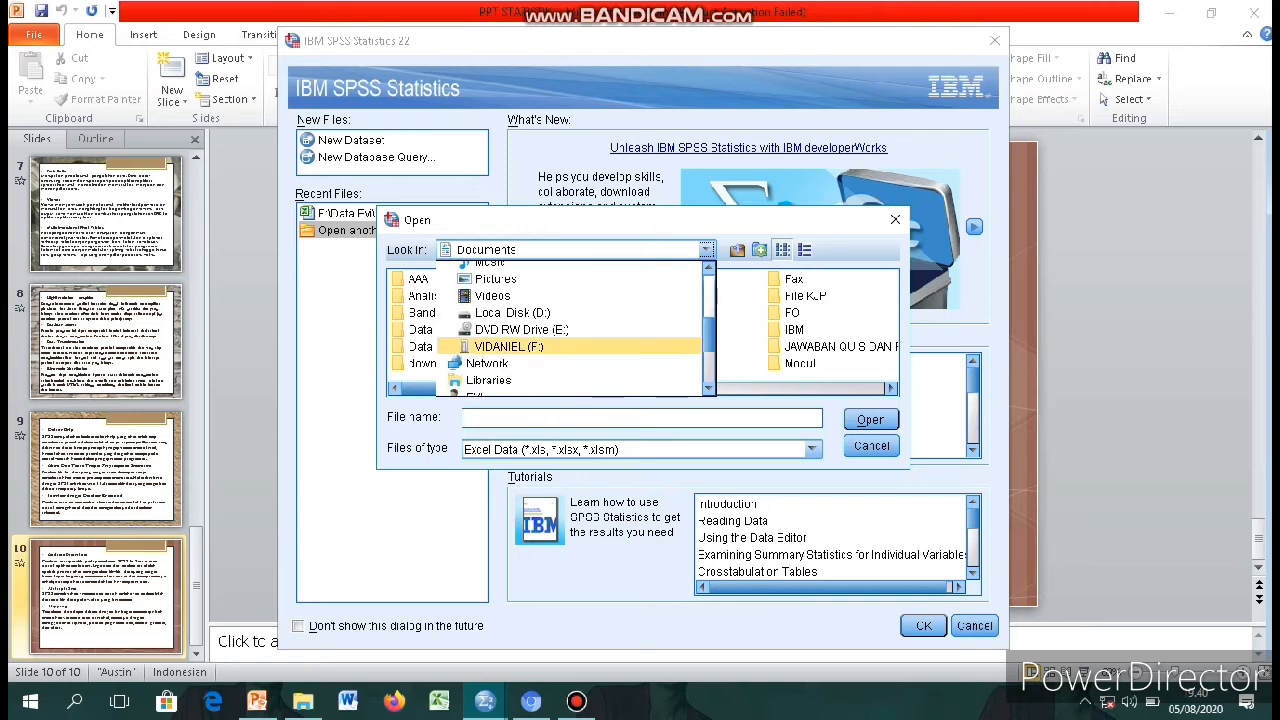
left_click(508, 346)
left_click(428, 279)
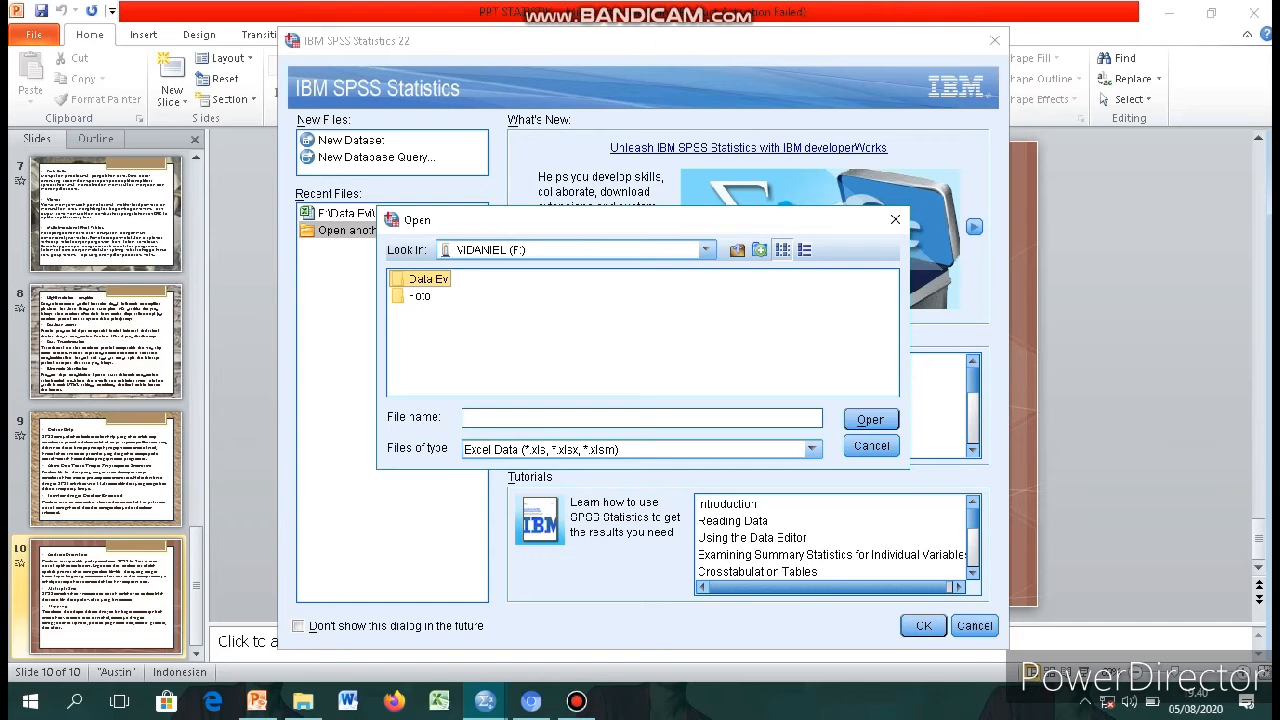
double_click(428, 279)
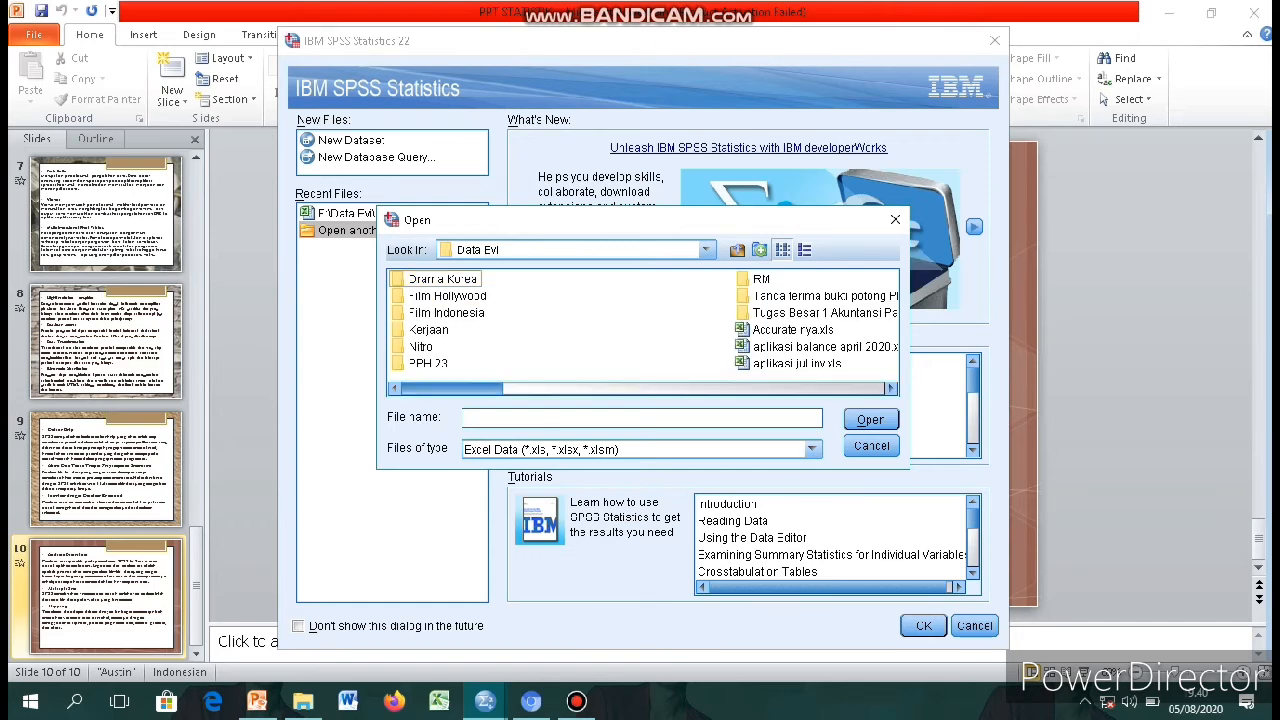
left_click_drag(446, 389, 552, 389)
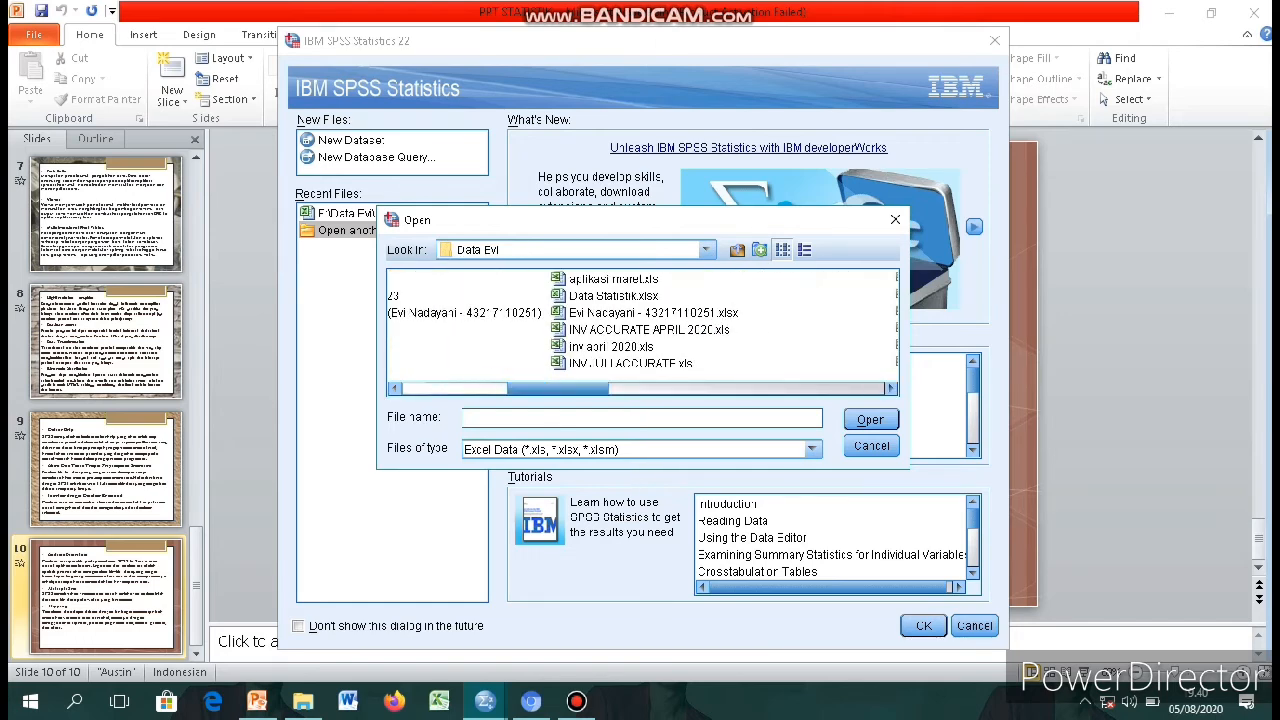
left_click(613, 296)
left_click(870, 419)
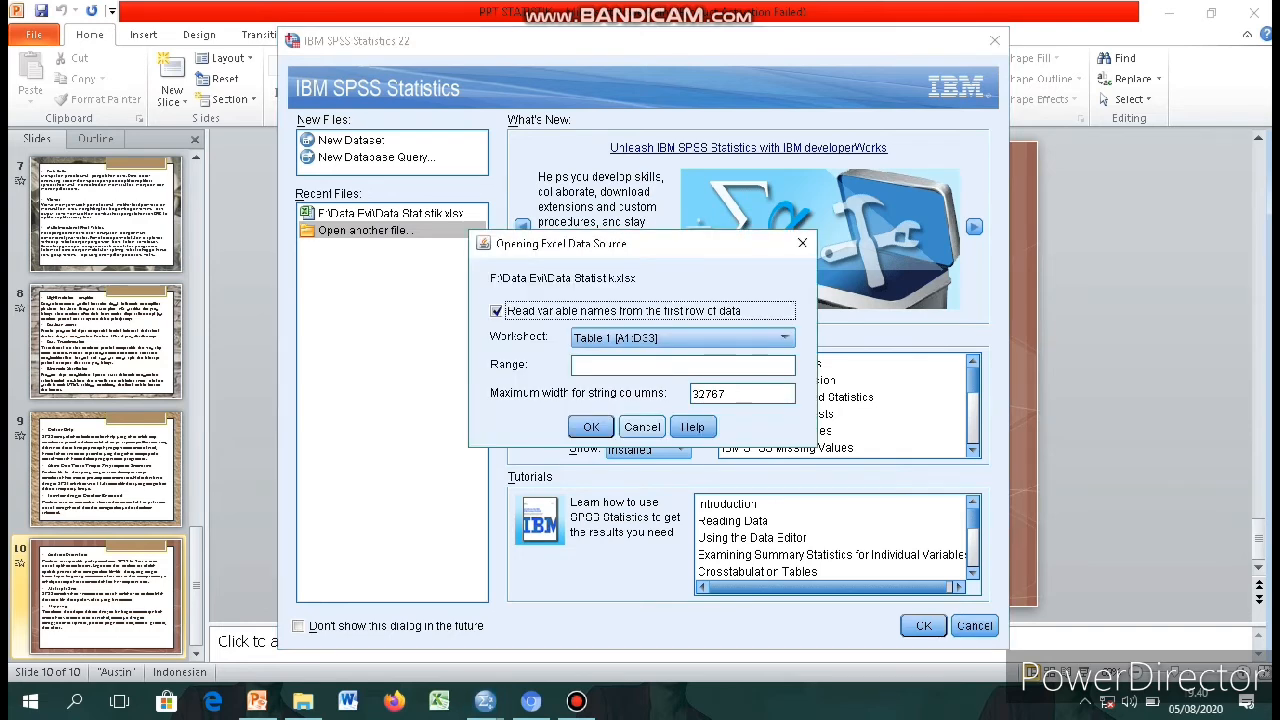
- Import worksheet Table 1 with variable names read from the first row, and bring the SPSS data window to the front
left_click(586, 423)
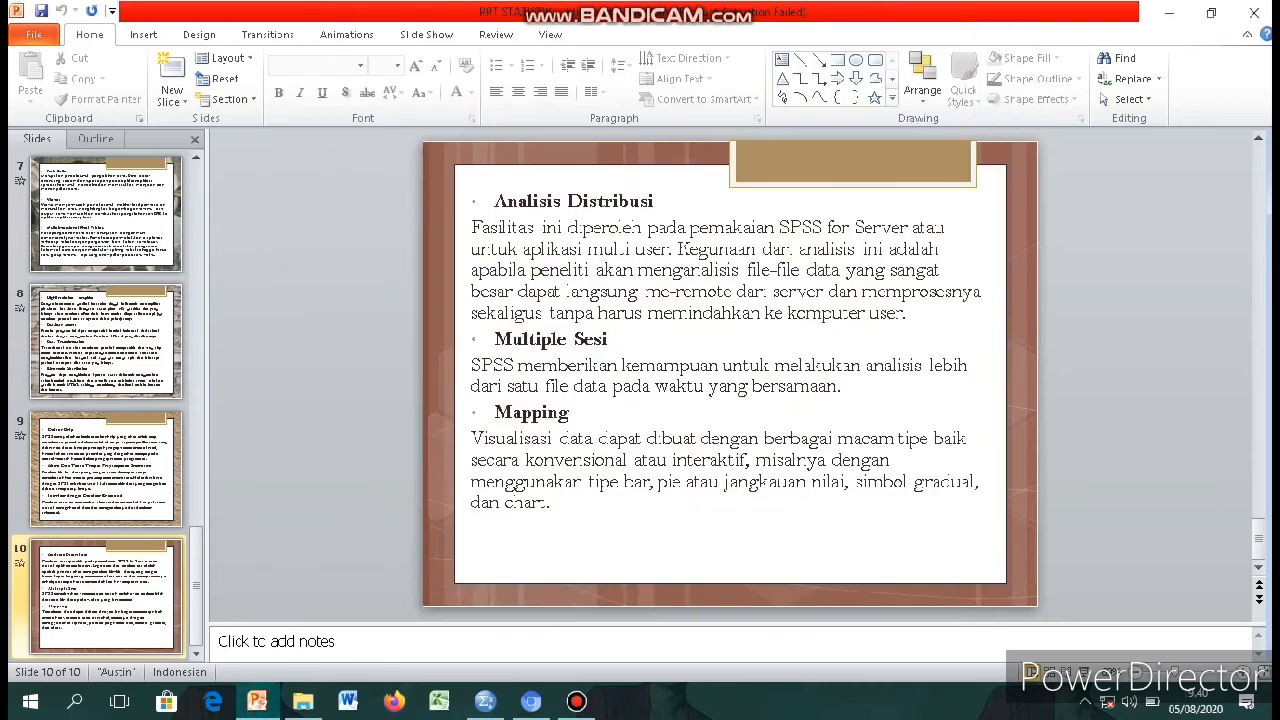
mouse_move(485, 702)
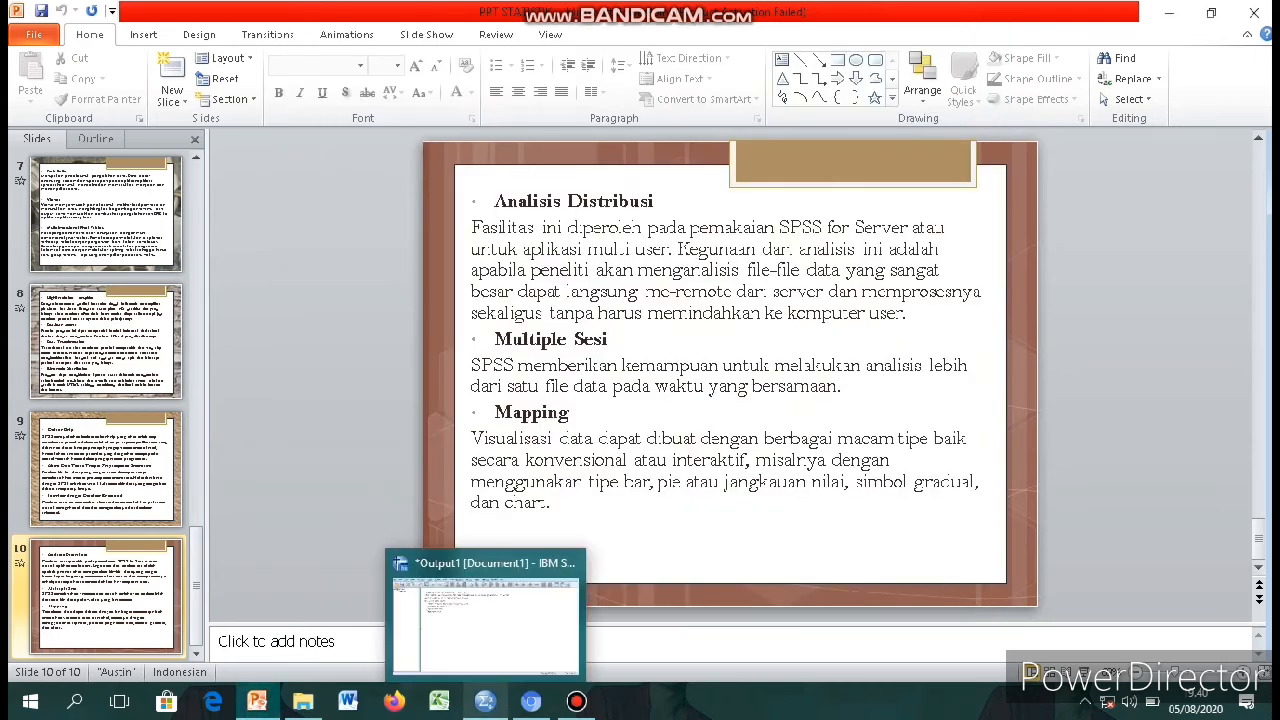
left_click(585, 625)
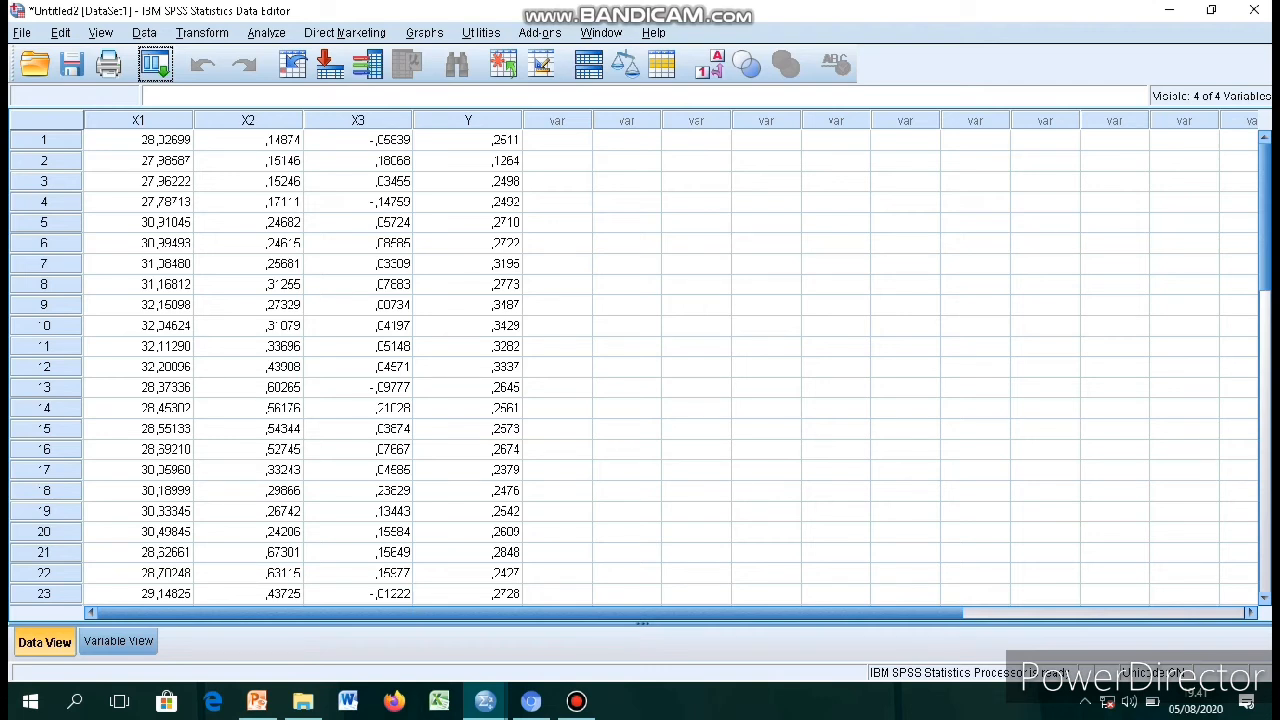
- Start a Descriptives analysis from the Descriptive Statistics procedures
key("alt+a")
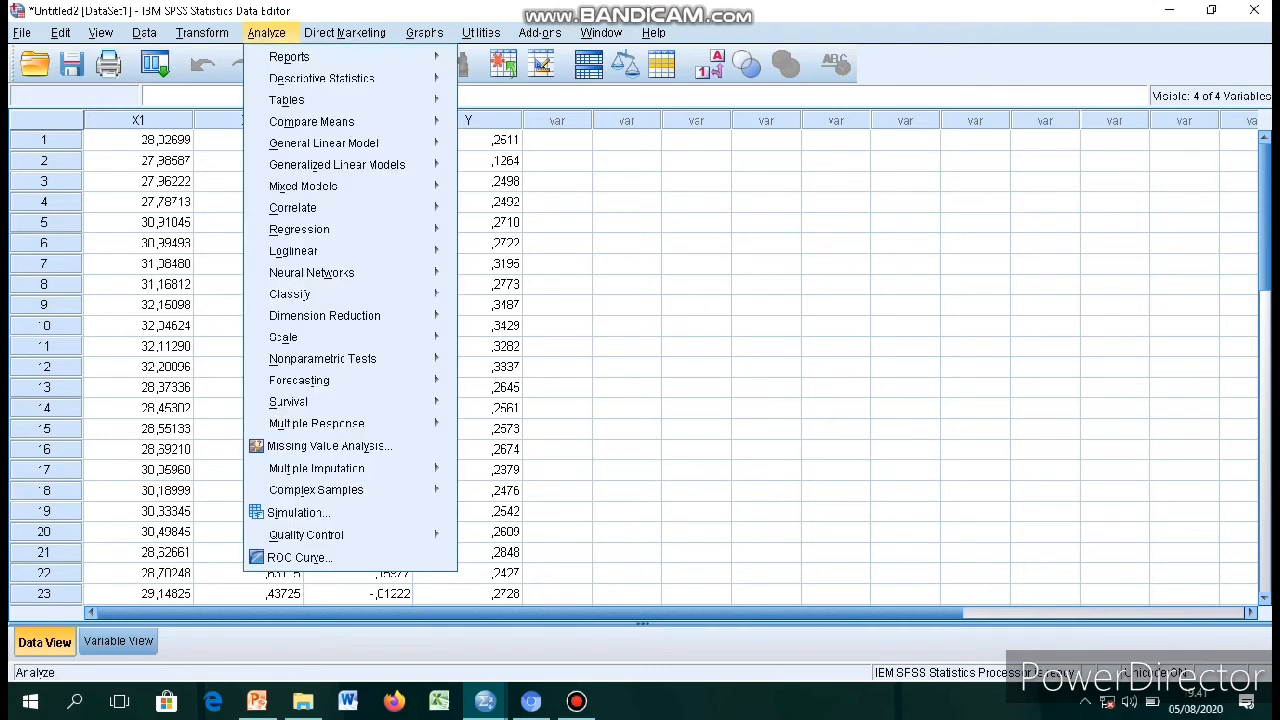
key("e")
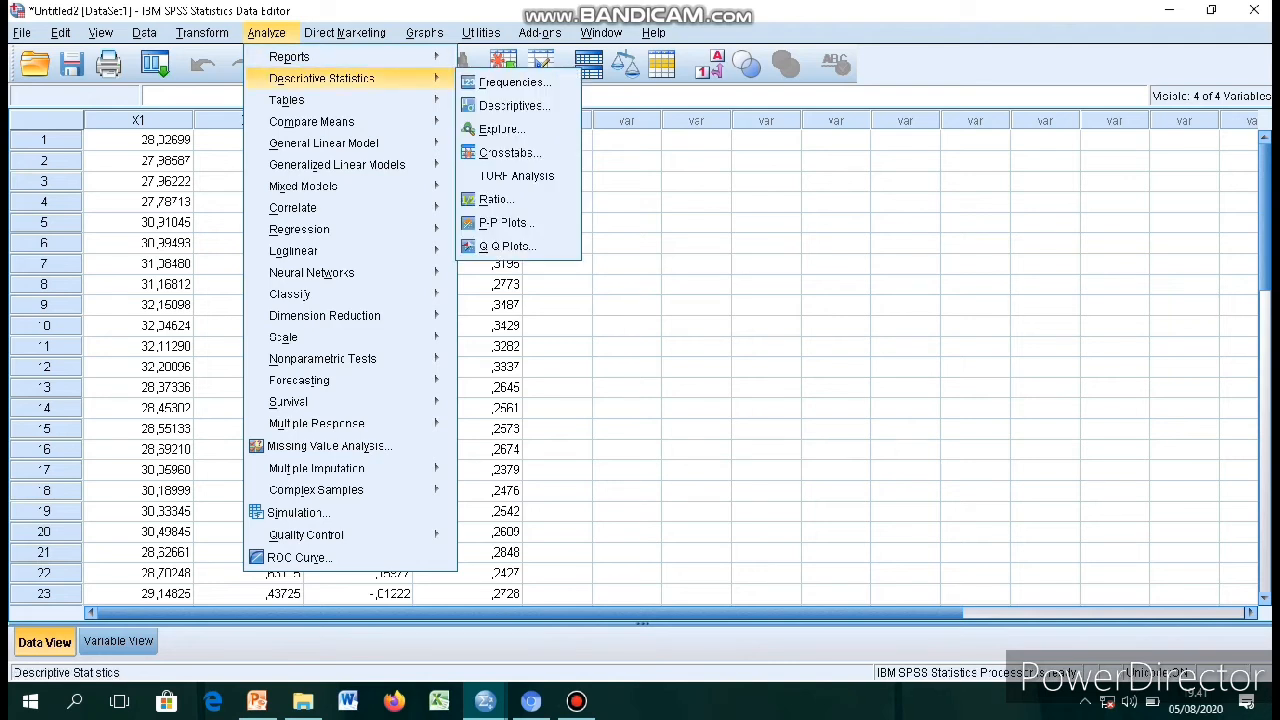
key("Right")
key("Down")
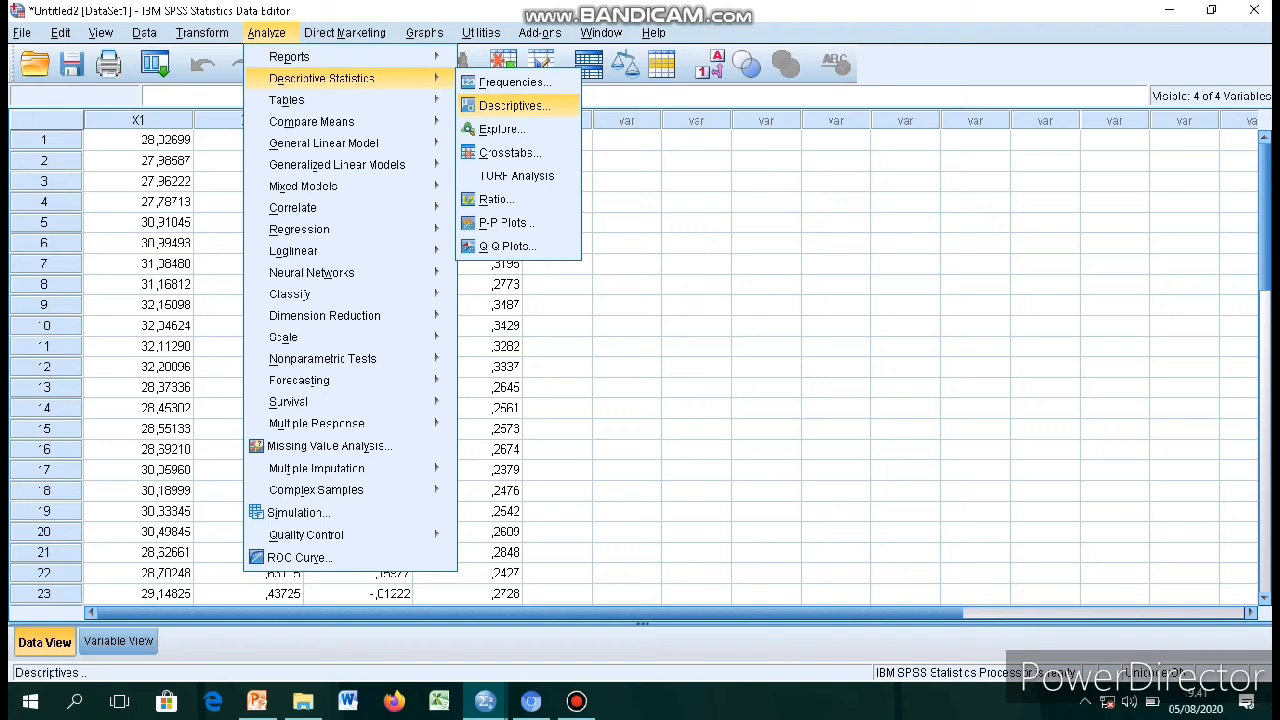
key("Return")
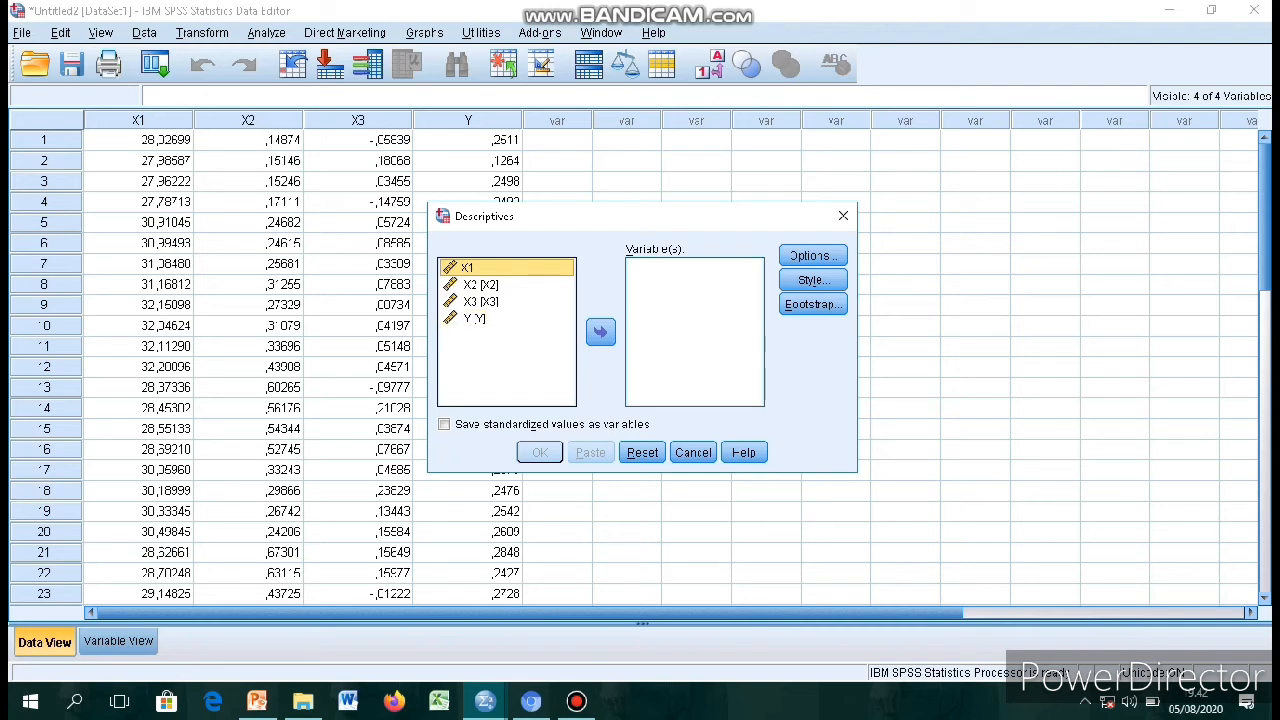
key("shift+End")
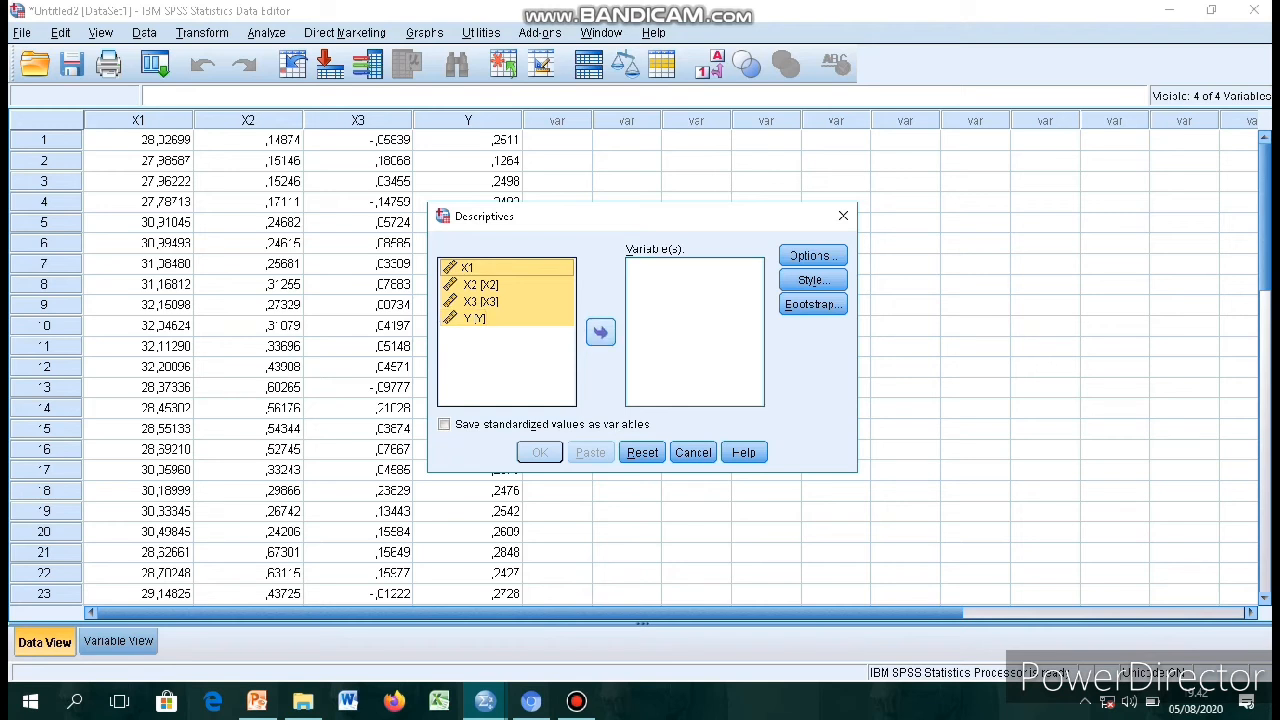
left_click(601, 332)
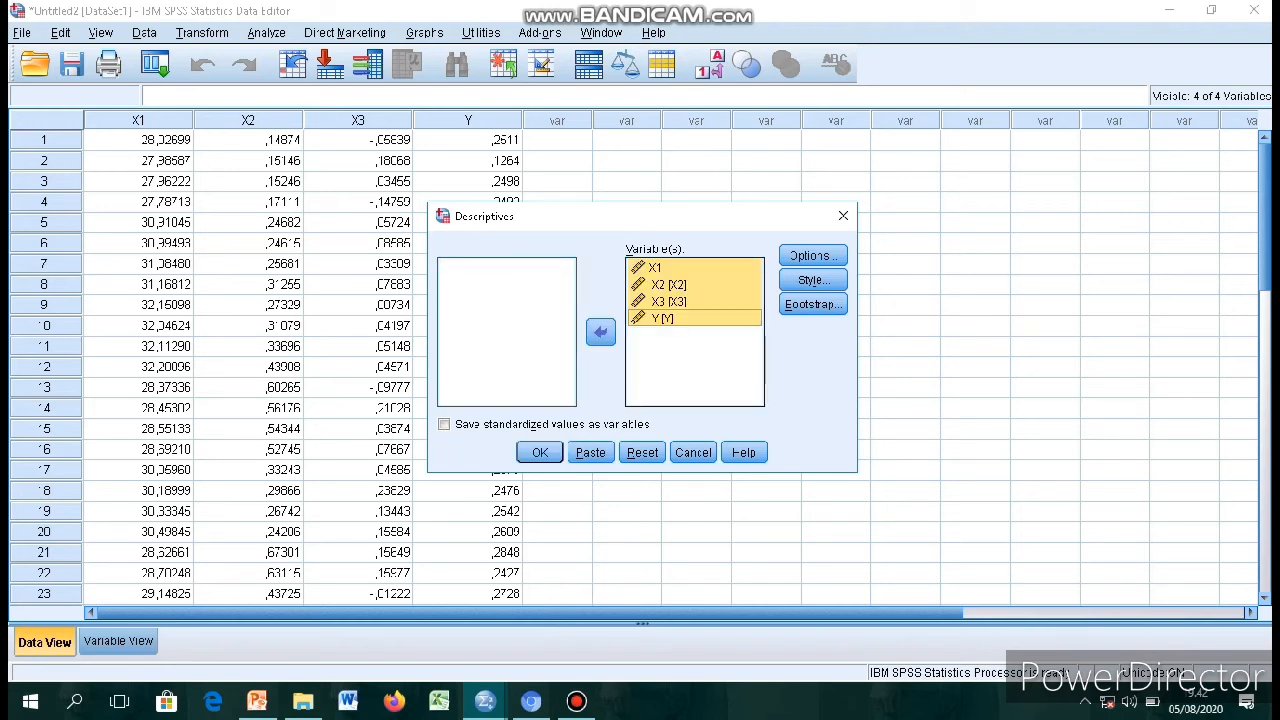
key("alt+r")
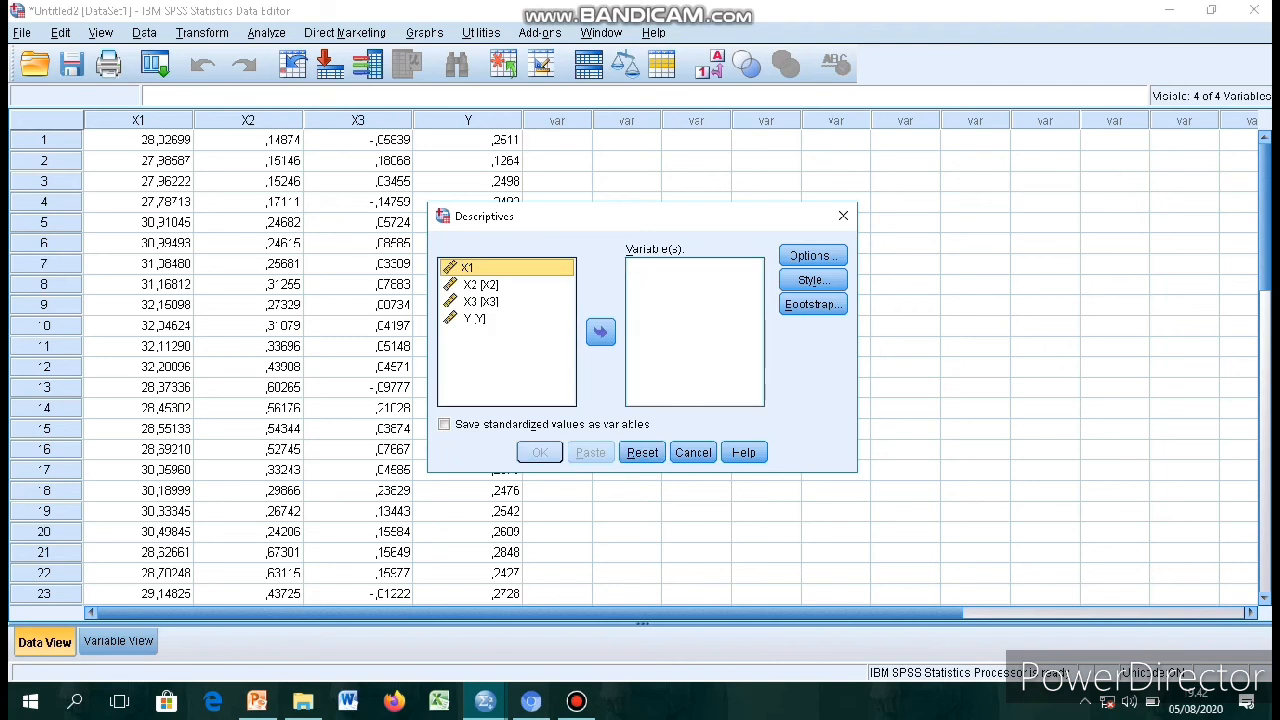
- Add X1, X2, X3 and Y one by one to the variables of the Descriptives analysis
left_click(601, 332)
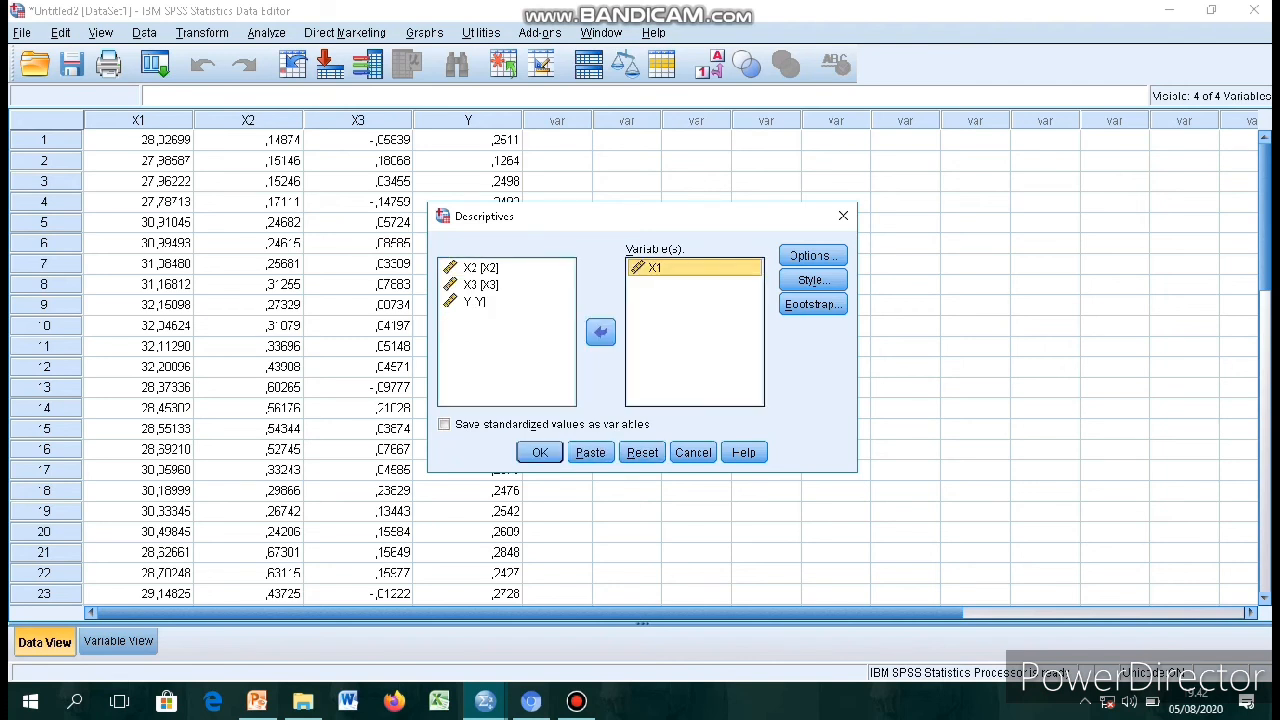
left_click(601, 332)
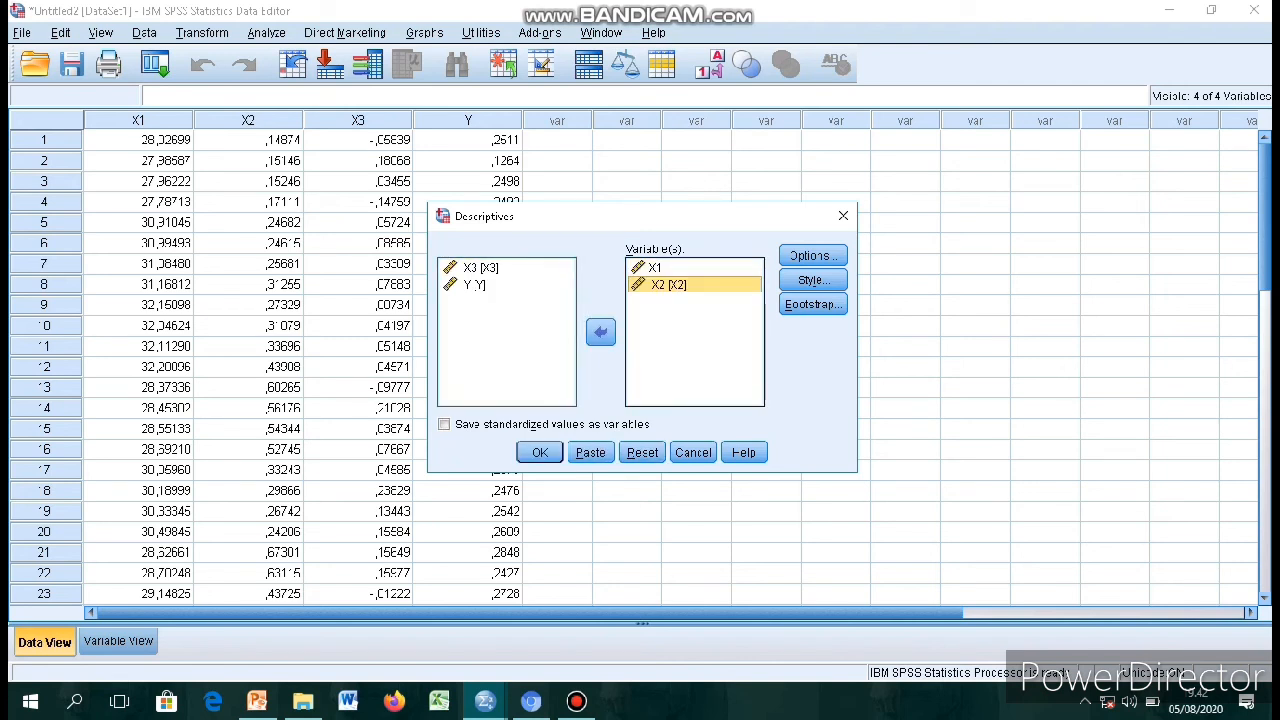
left_click(601, 332)
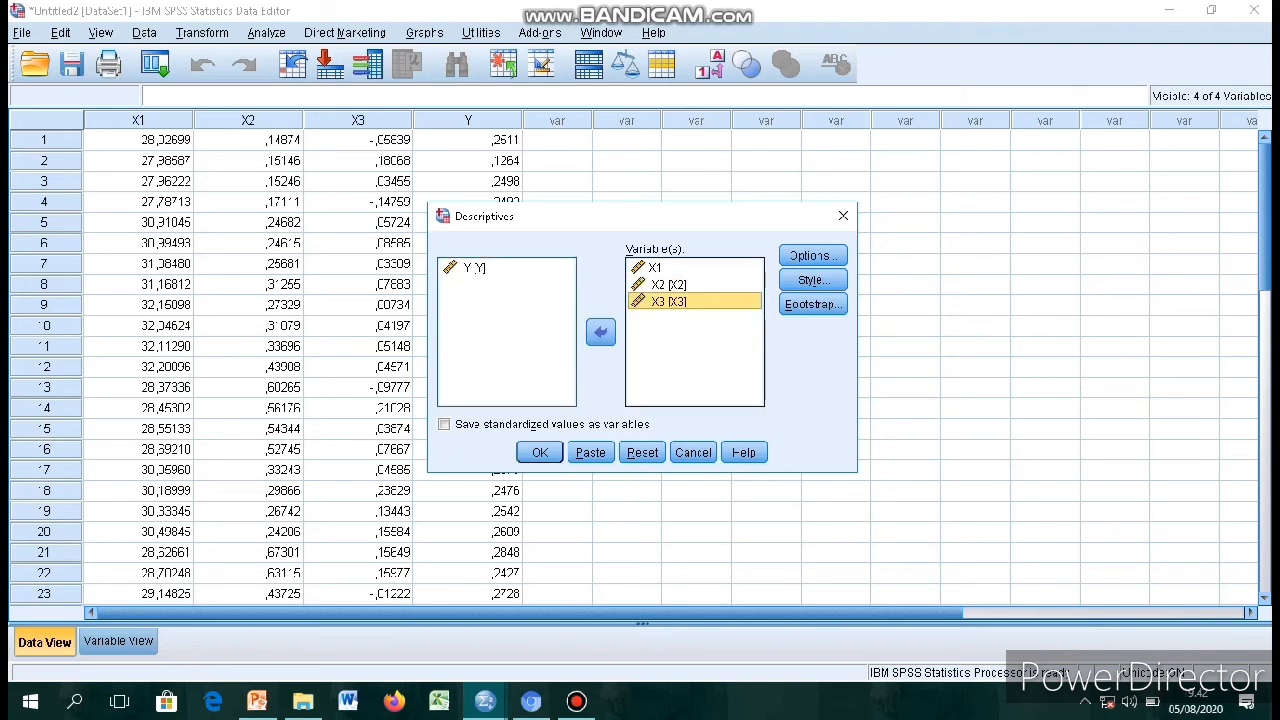
left_click(601, 332)
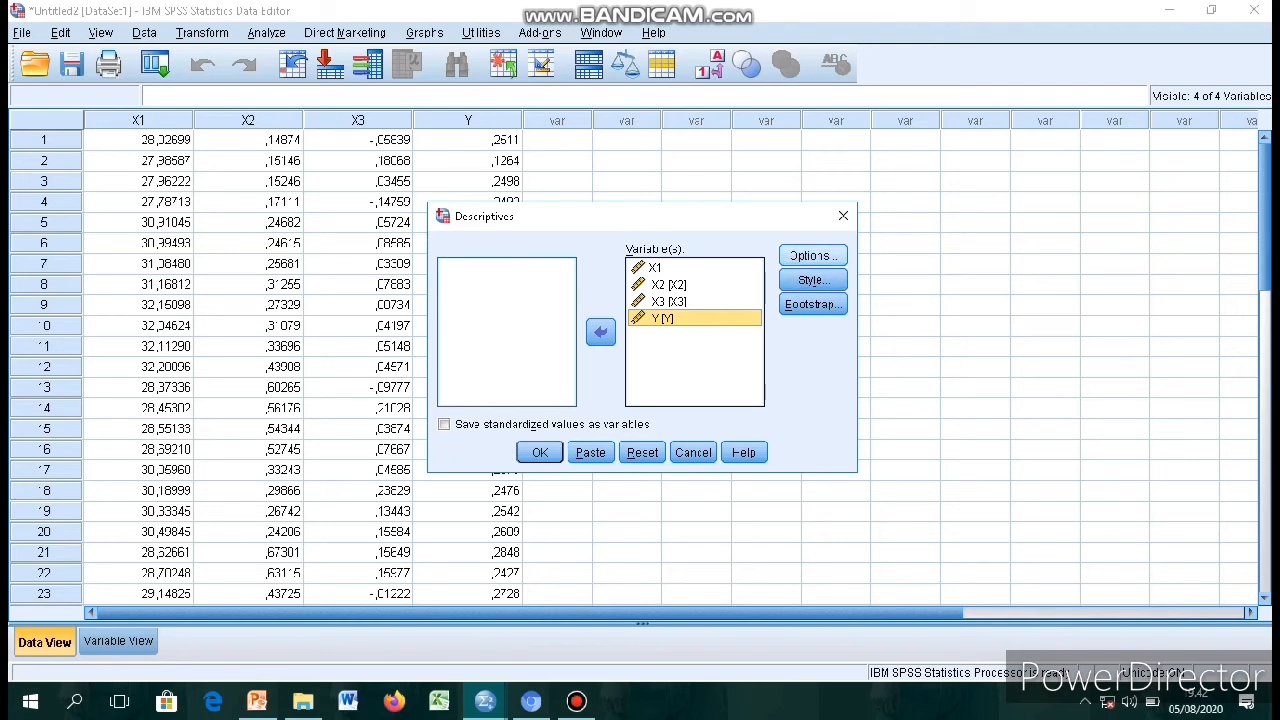
- Include variance, range, S.E. mean, kurtosis and skewness in the Descriptives statistics options
left_click(813, 256)
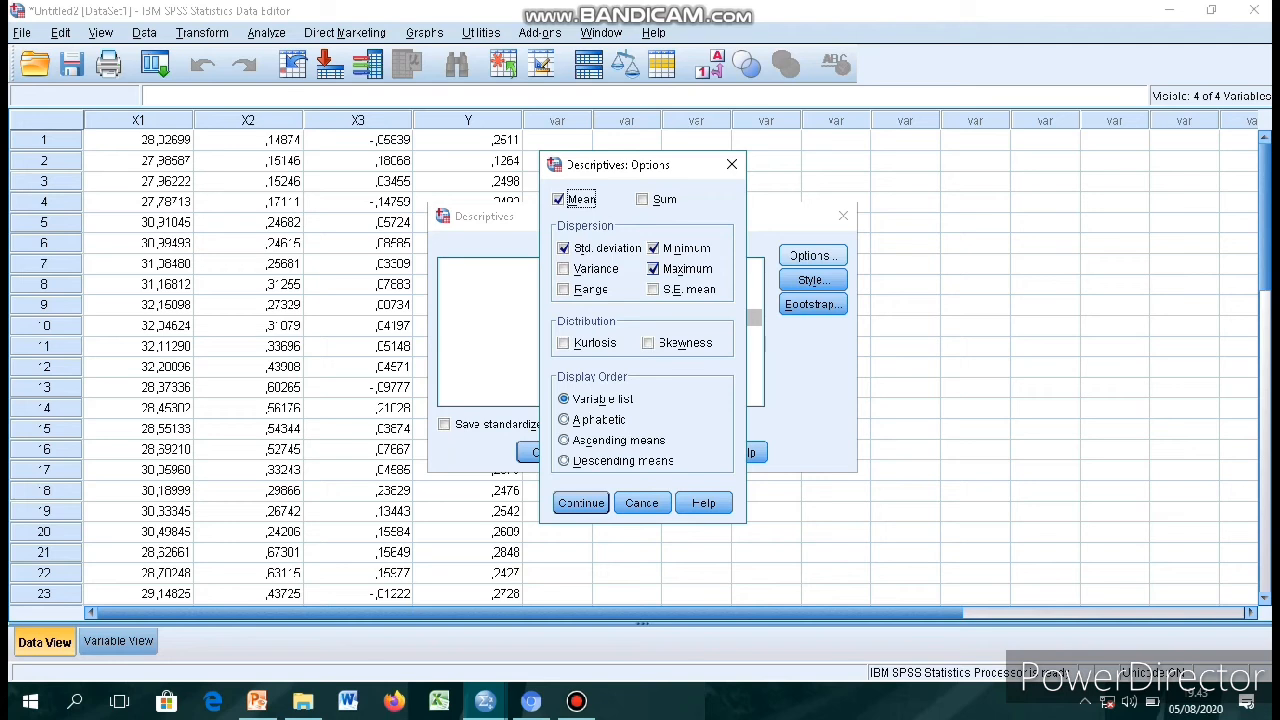
left_click(563, 268)
left_click(563, 289)
left_click(653, 289)
left_click(563, 342)
left_click(648, 342)
left_click(581, 503)
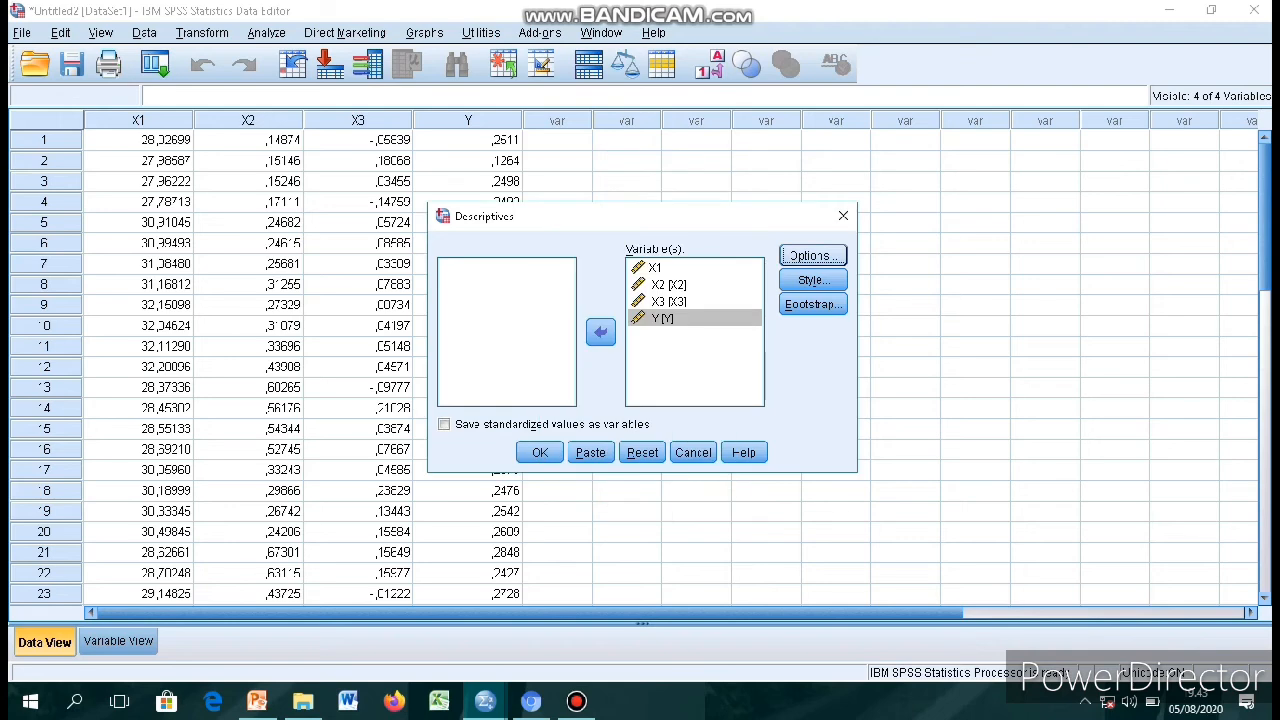
- Run the Descriptives analysis and select the Descriptive Statistics table in the output
left_click(540, 452)
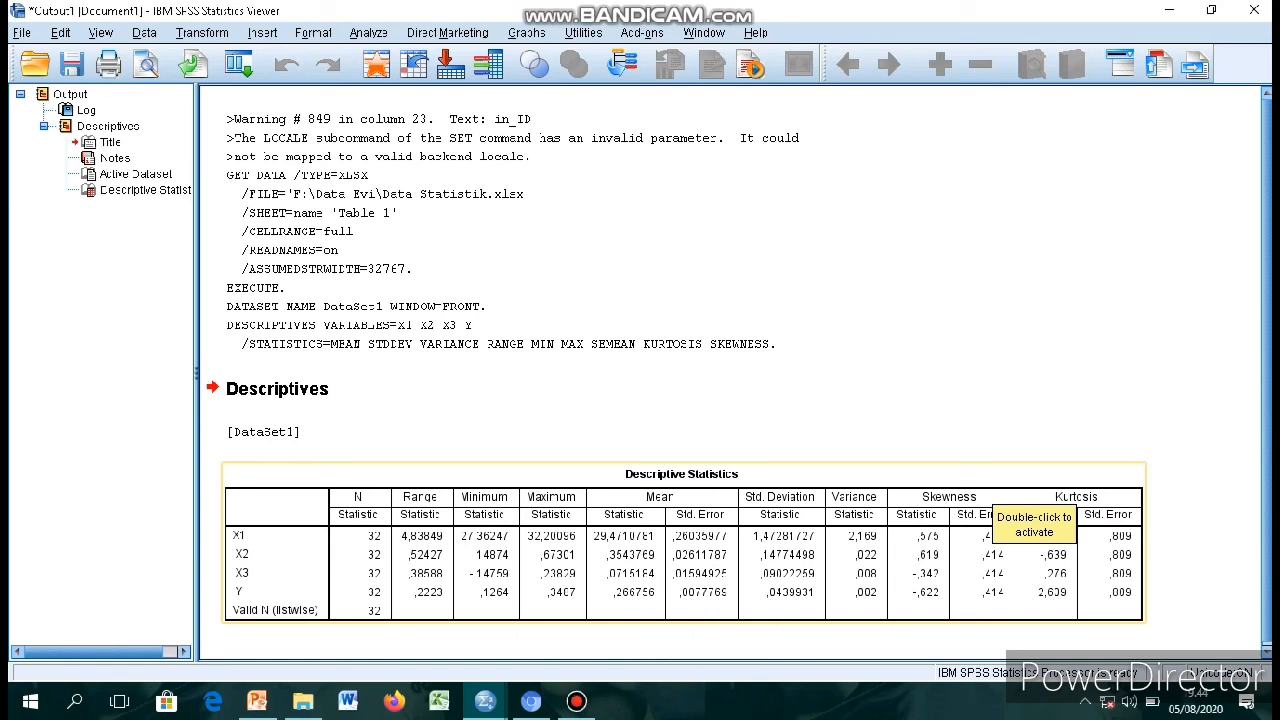
left_click(1030, 515)
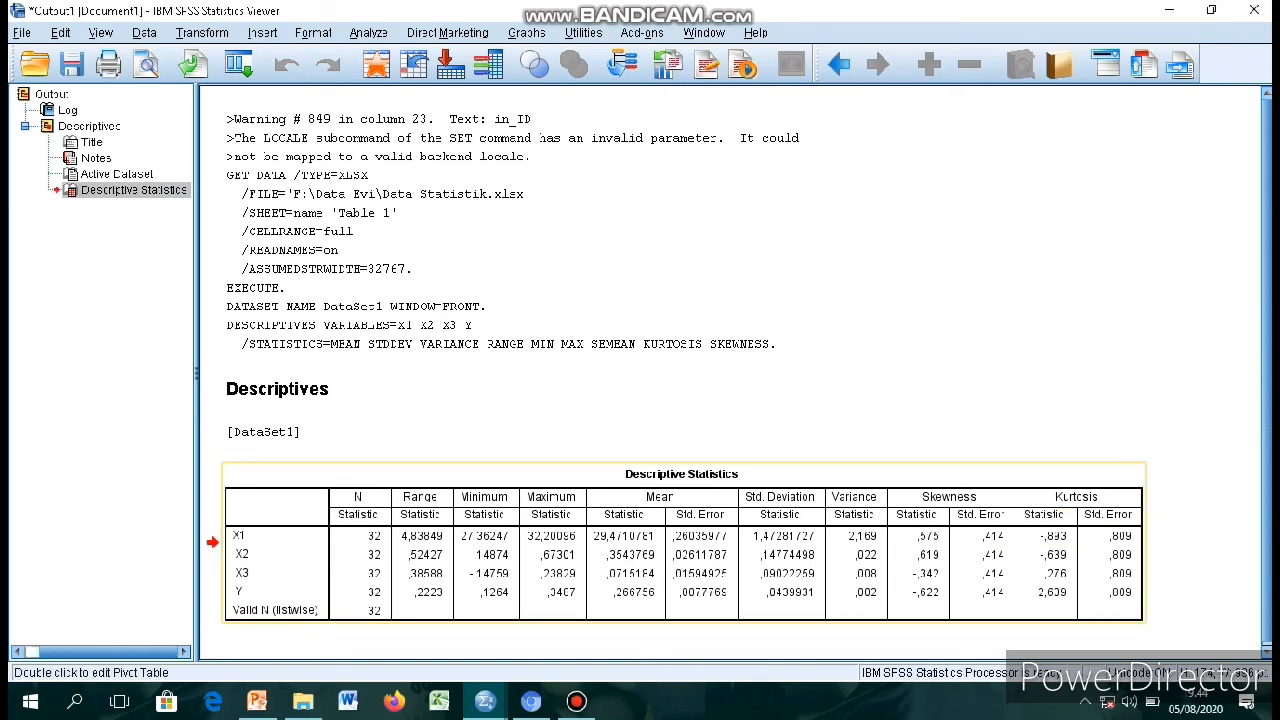